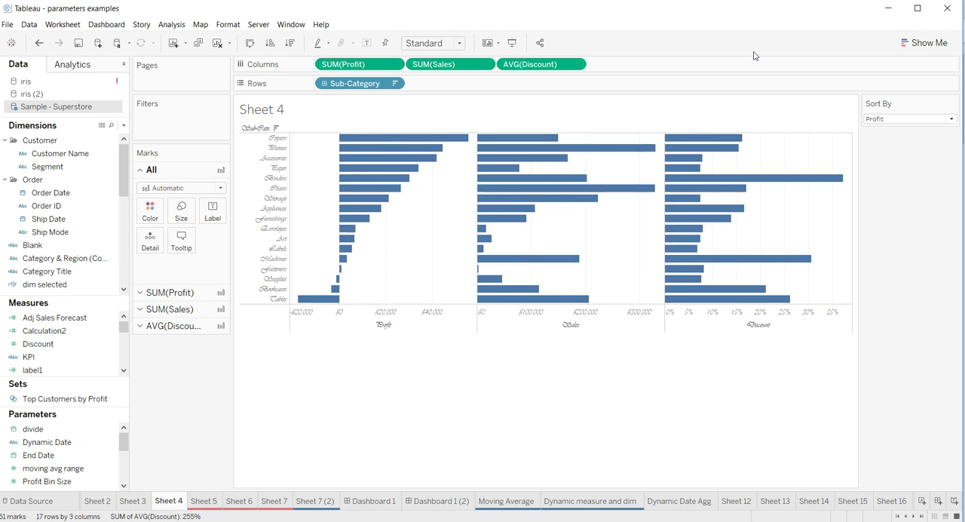
# Open the Font formatting pane for the Sub-Category headers from the Appliances header's Format option
pyautogui.click(680, 338)
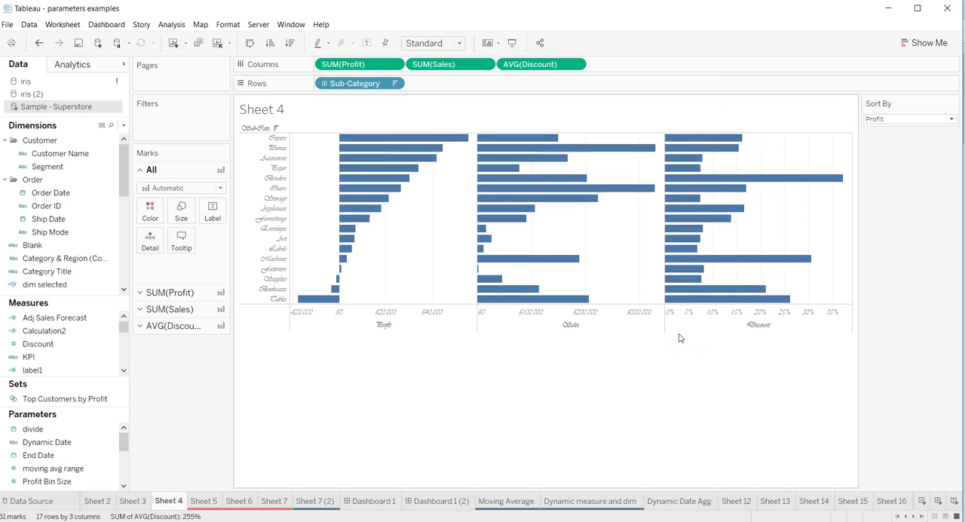
pyautogui.click(329, 255)
pyautogui.rightClick(249, 208)
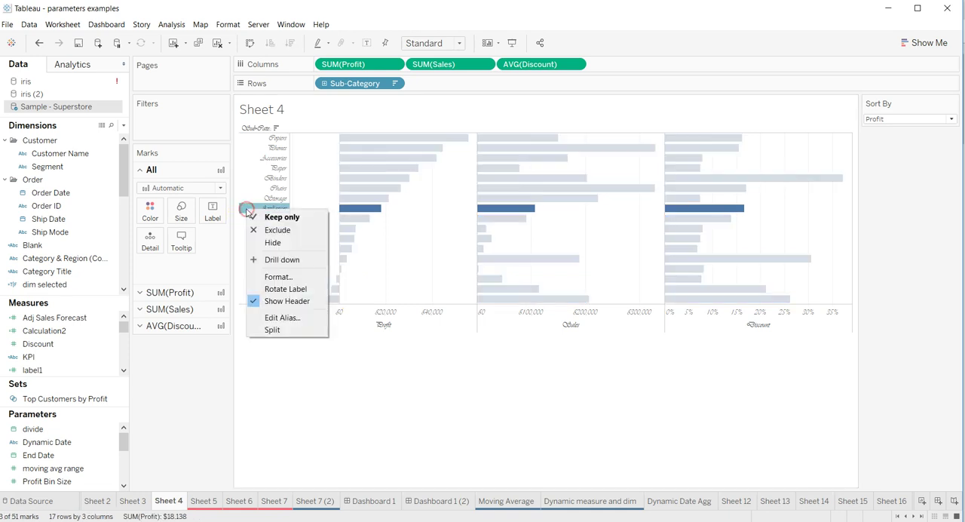
pyautogui.click(287, 277)
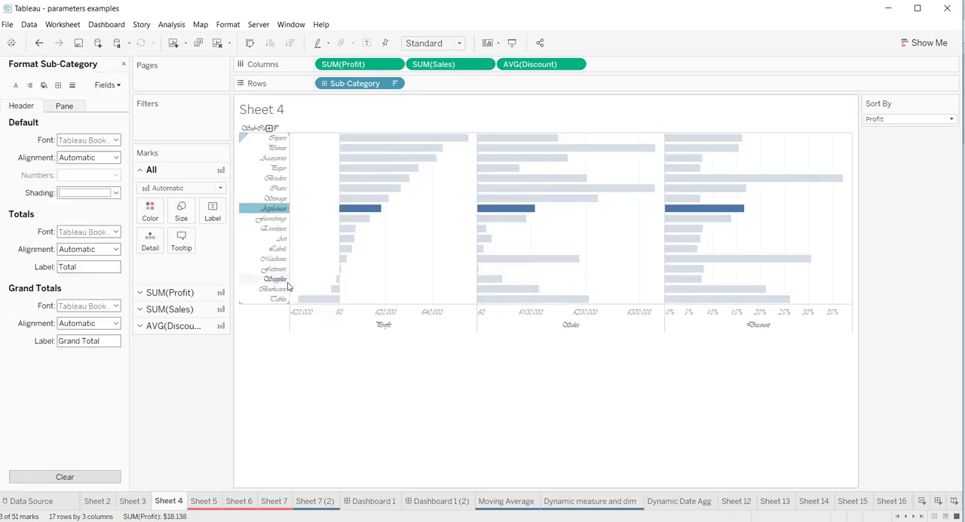
pyautogui.click(15, 85)
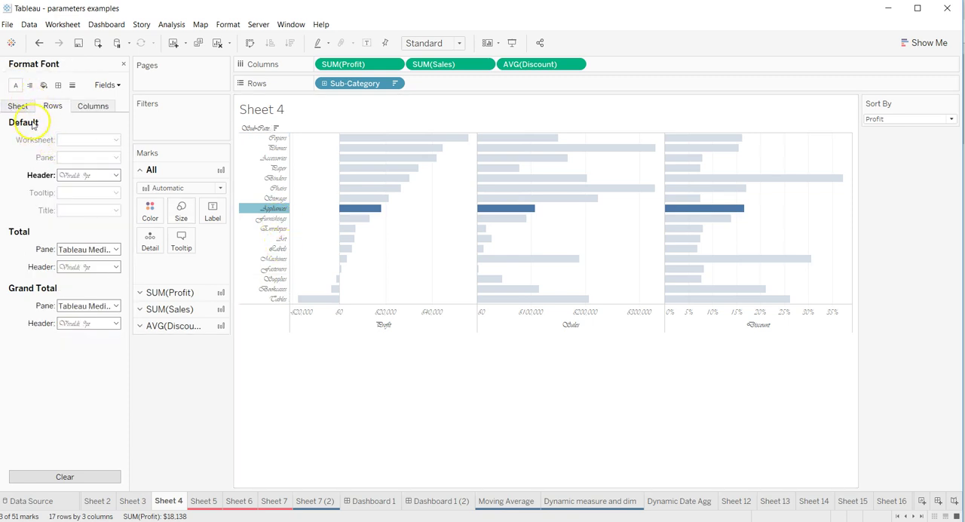
# Browse the column and row header font settings, leaving the Vivaldi font unchanged
pyautogui.click(82, 105)
pyautogui.click(53, 105)
pyautogui.click(116, 176)
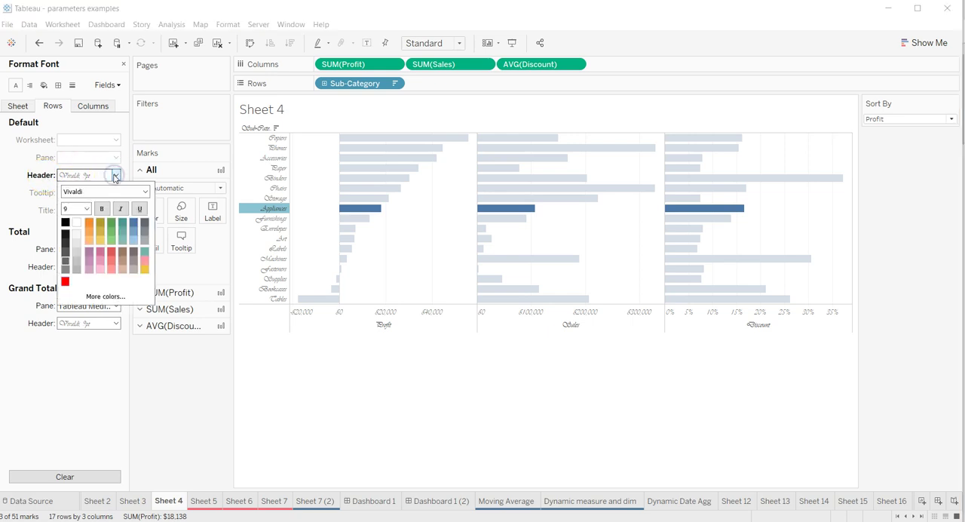
pyautogui.click(146, 191)
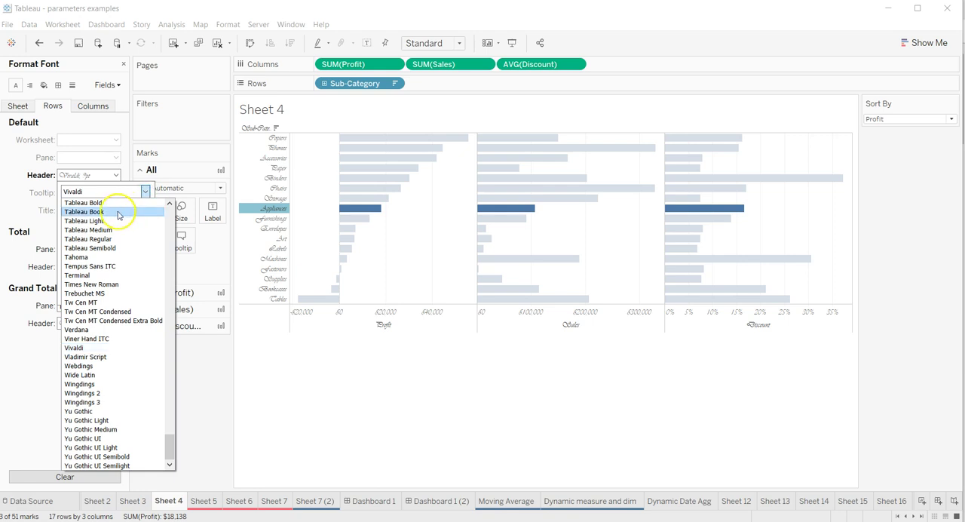
pyautogui.click(117, 173)
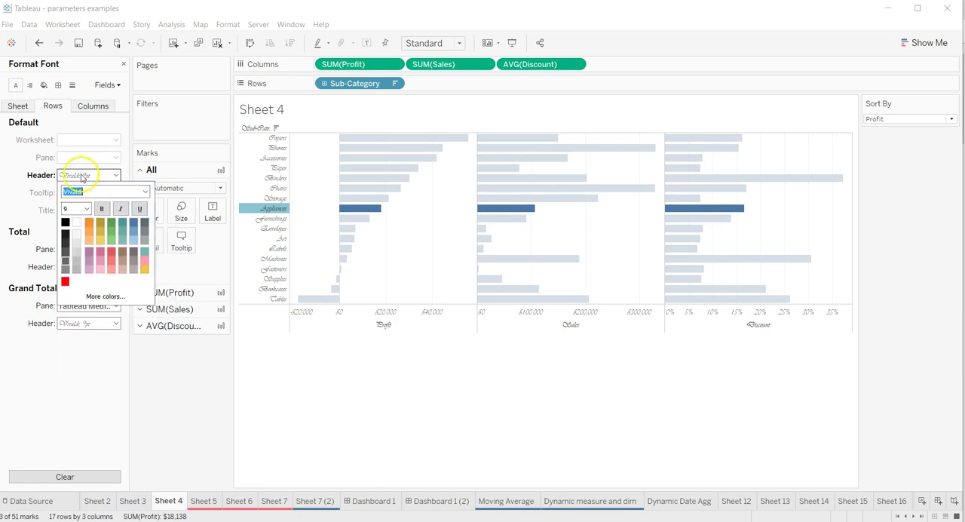
pyautogui.click(12, 180)
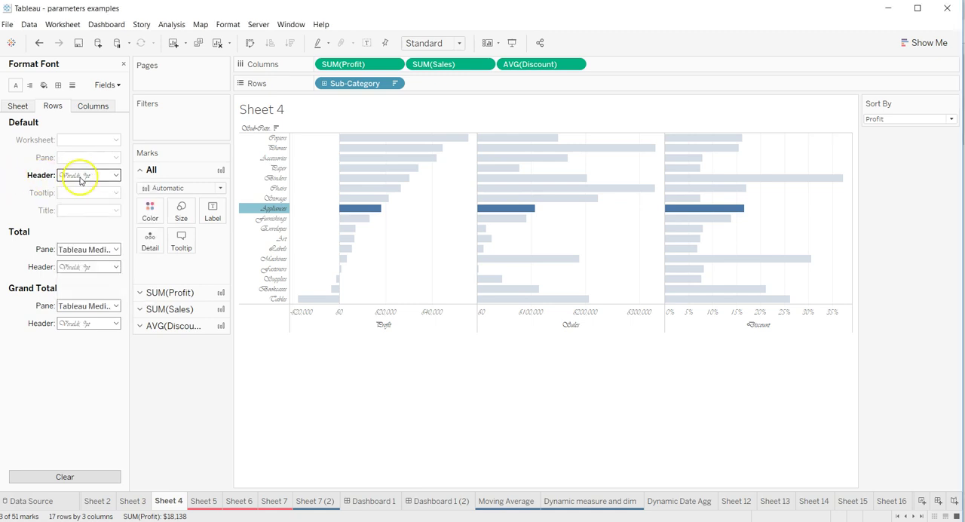
# Clear the custom Vivaldi row header font so row headers revert to Tableau Book
pyautogui.rightClick(46, 181)
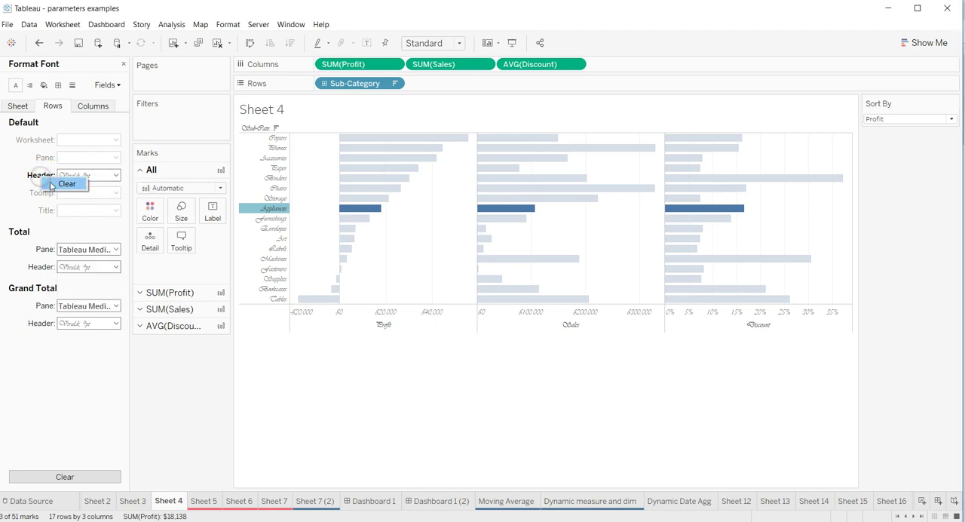
pyautogui.click(60, 184)
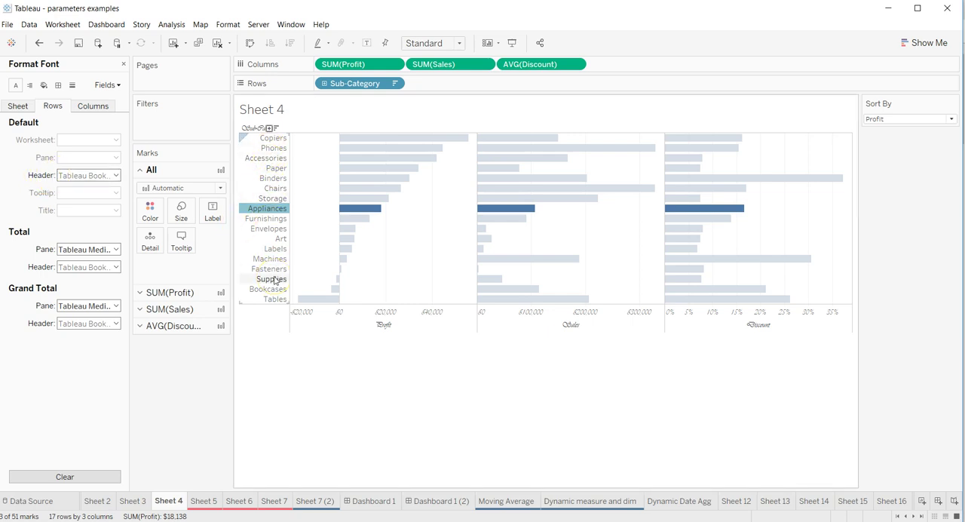
pyautogui.click(18, 105)
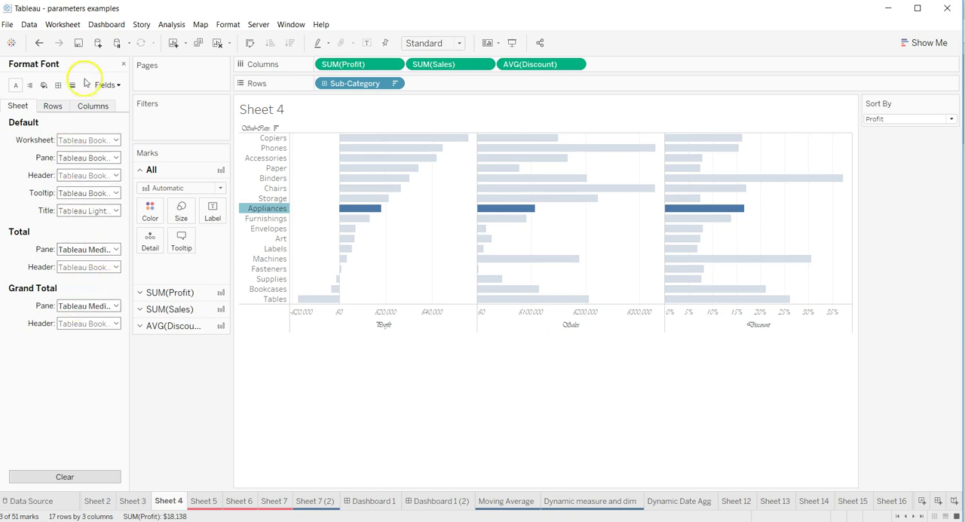
pyautogui.click(92, 106)
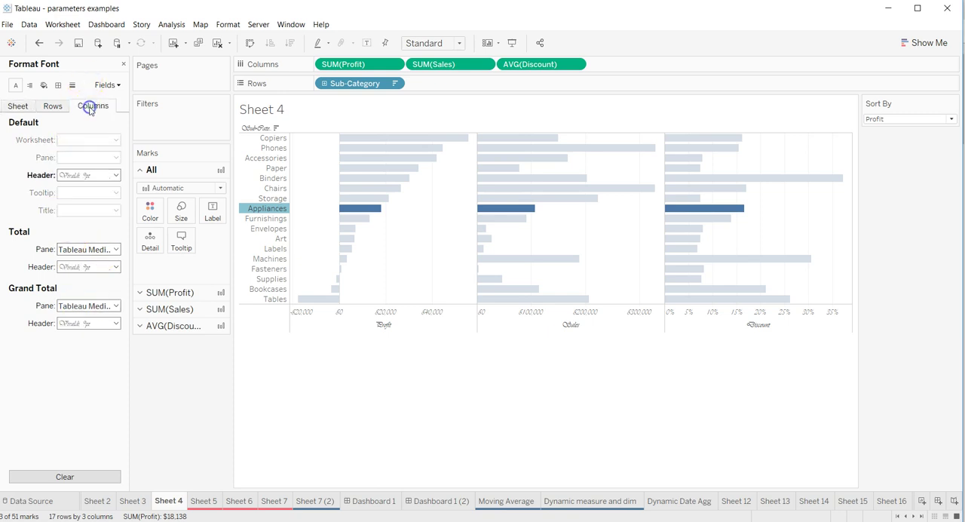
# Clear the Vivaldi column header font so column headers and axes use Tableau Book
pyautogui.rightClick(43, 179)
pyautogui.click(60, 183)
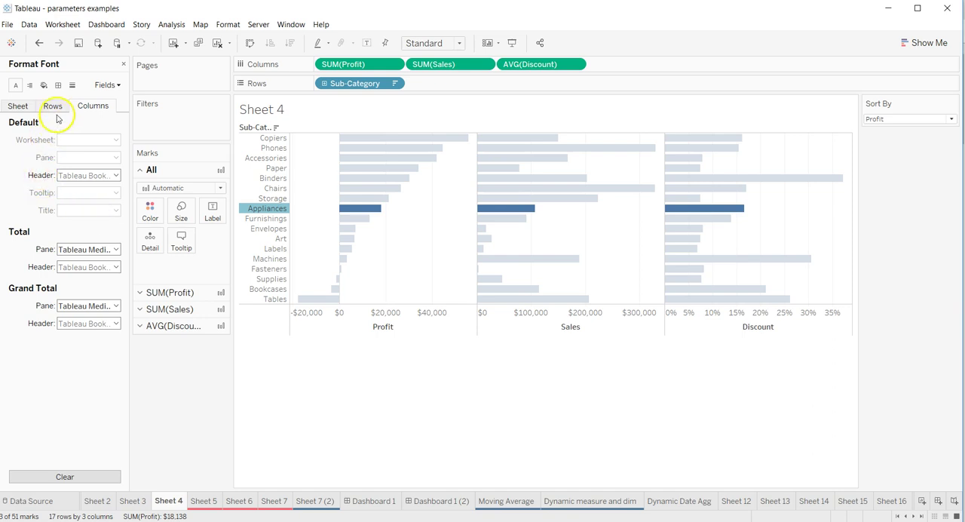
pyautogui.click(61, 110)
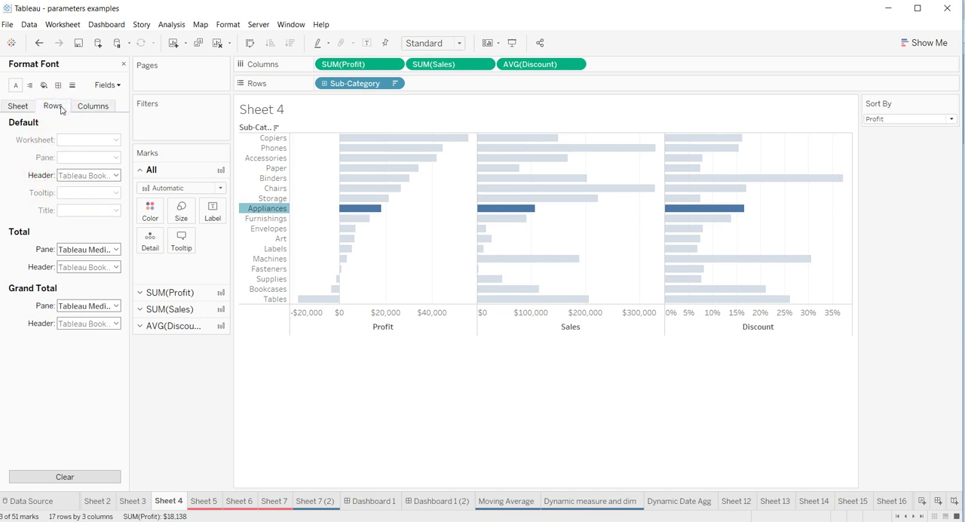